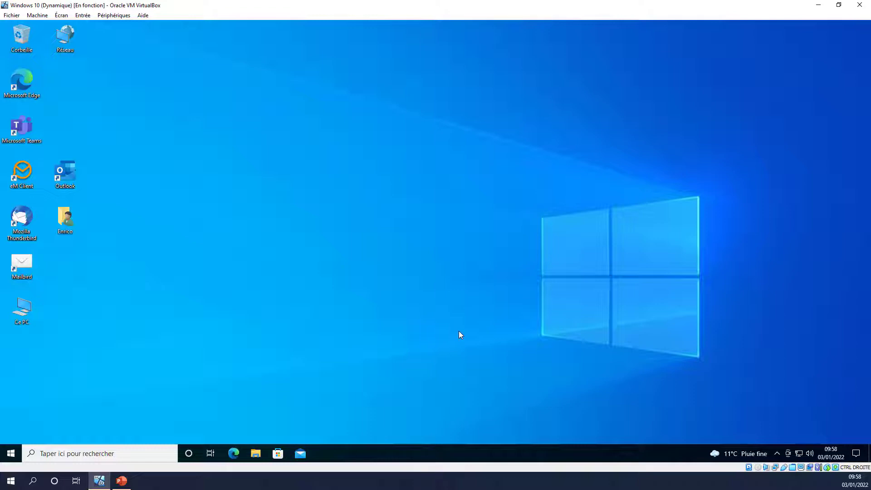
Open the Registry Editor in the Windows 10 virtual machine and allow it to make changes to the device.
{"action": "left_click", "coordinate": [11, 453]}
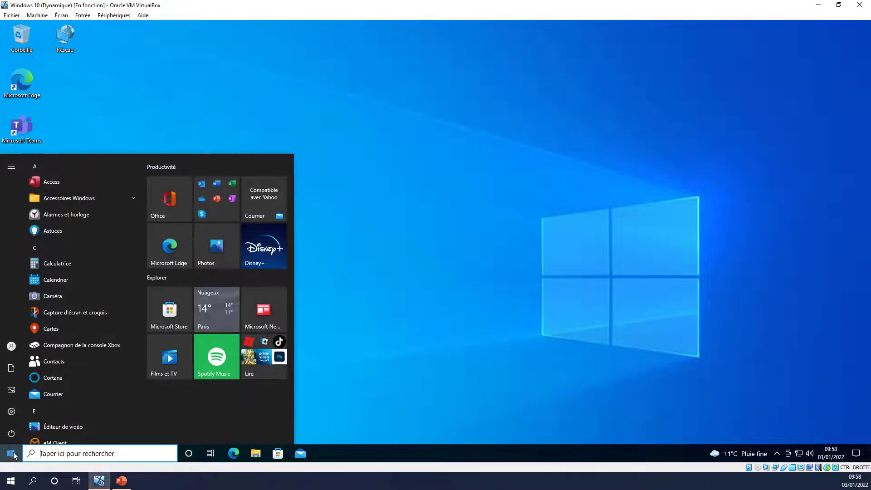
{"action": "type", "text": "re"}
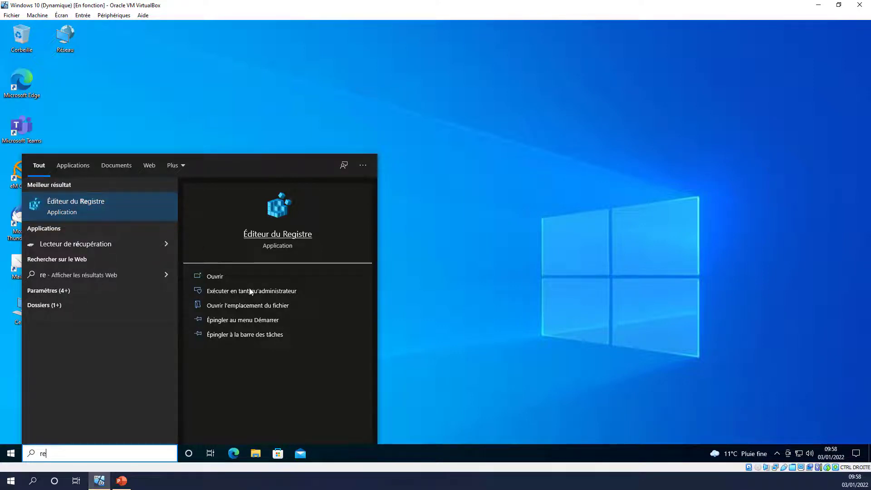
{"action": "left_click", "coordinate": [72, 208]}
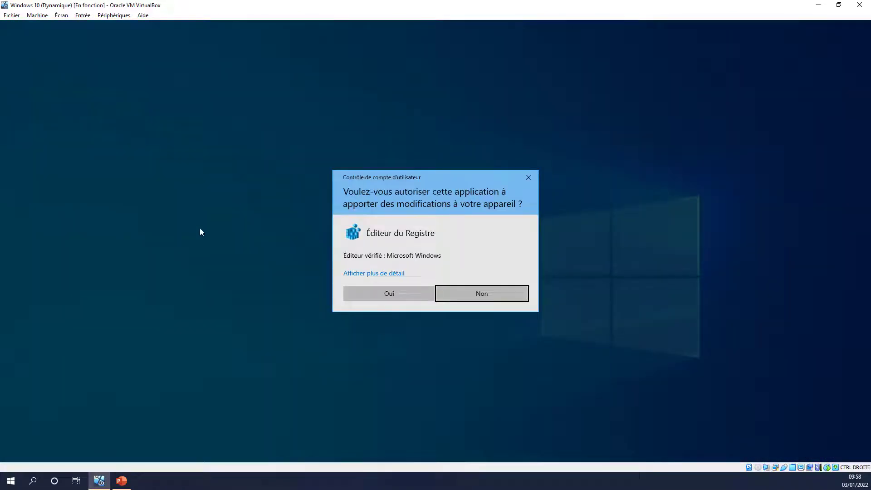
{"action": "left_click", "coordinate": [370, 293]}
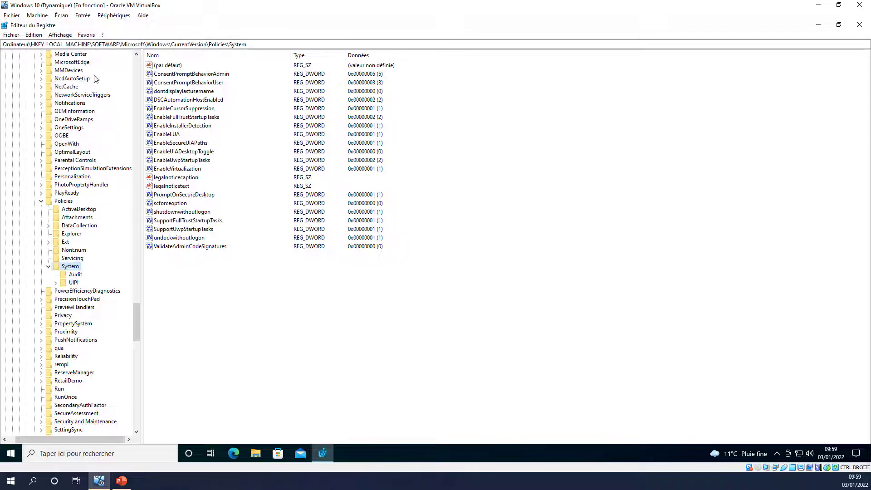
Collapse the HKEY_LOCAL_MACHINE branch in the registry tree and restore the Registry Editor to a smaller window.
{"action": "left_click_drag", "start_coordinate": [136, 324], "coordinate": [134, 80]}
{"action": "left_click", "coordinate": [12, 120]}
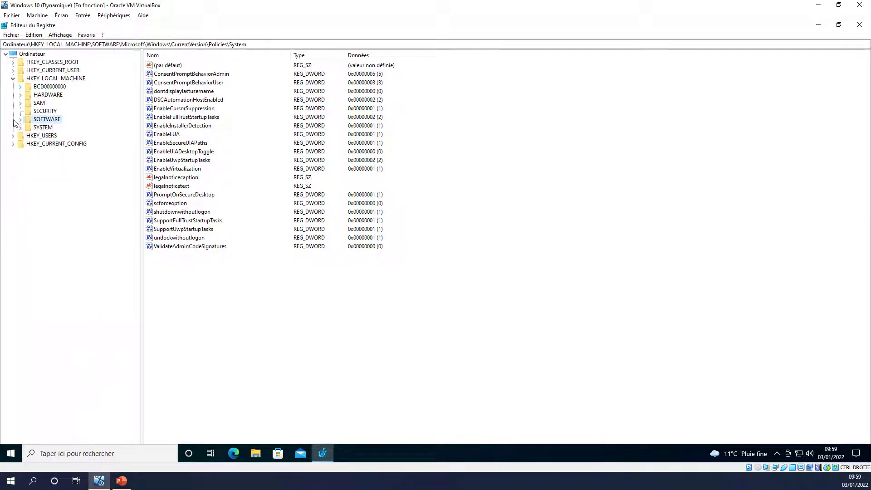
{"action": "left_click", "coordinate": [13, 79]}
{"action": "key", "text": "super+Down"}
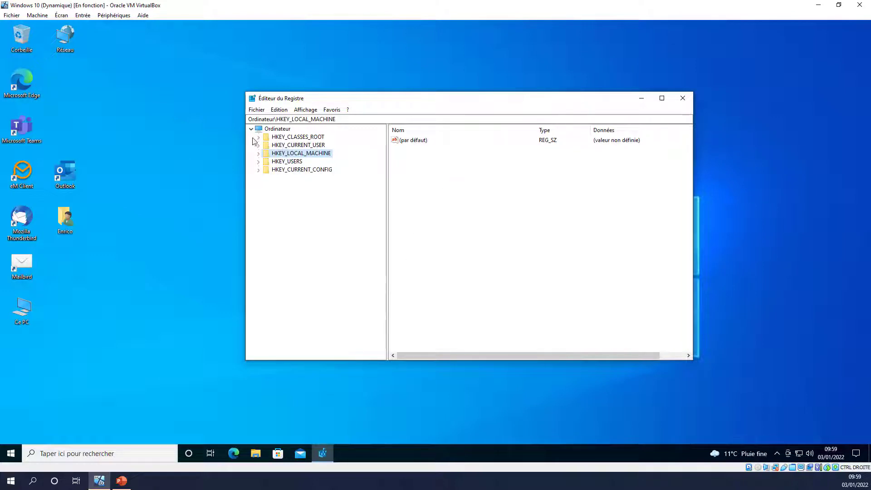
Examine the registry import dialog and the export dialog for the HKEY_LOCAL_MACHINE branch, cancelling both.
{"action": "left_click", "coordinate": [261, 112]}
{"action": "key", "text": "Right"}
{"action": "key", "text": "Left"}
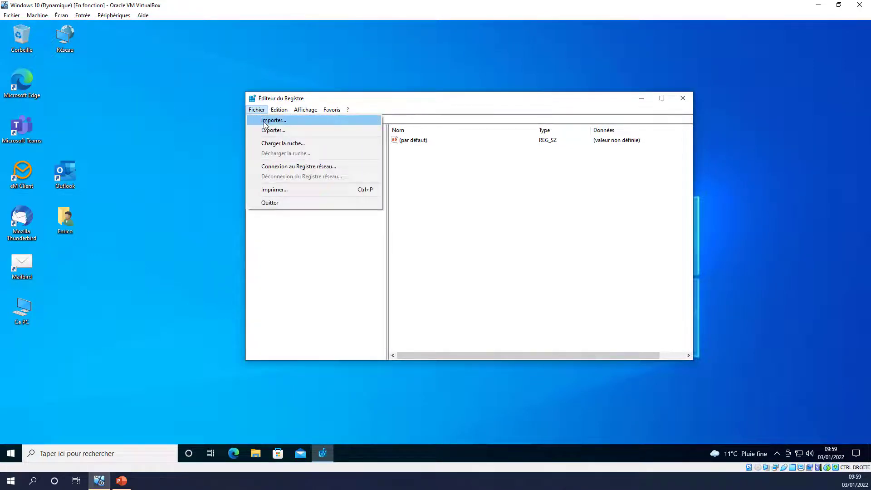
{"action": "left_click", "coordinate": [265, 122]}
{"action": "left_click", "coordinate": [649, 320]}
{"action": "left_click", "coordinate": [257, 110]}
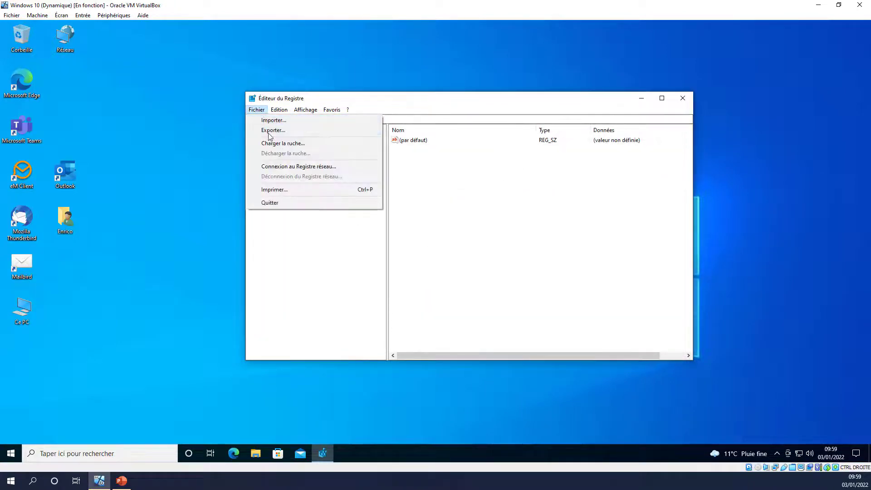
{"action": "left_click", "coordinate": [271, 131]}
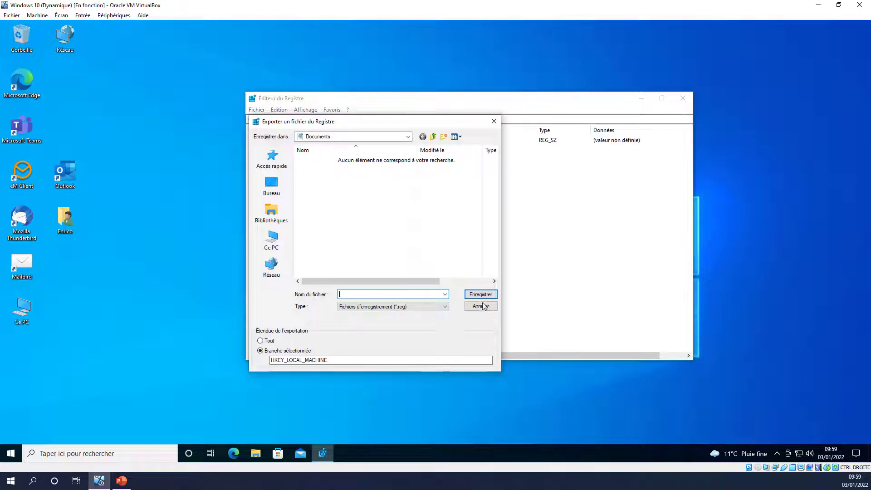
{"action": "left_click", "coordinate": [481, 306]}
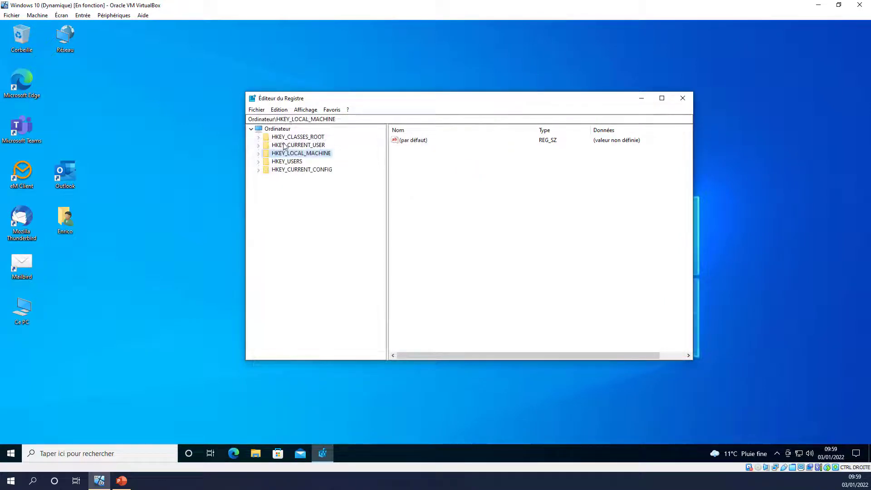
Export the whole registry from the Ordinateur root to the Documents folder as a .reg file named sauv.
{"action": "left_click", "coordinate": [278, 129]}
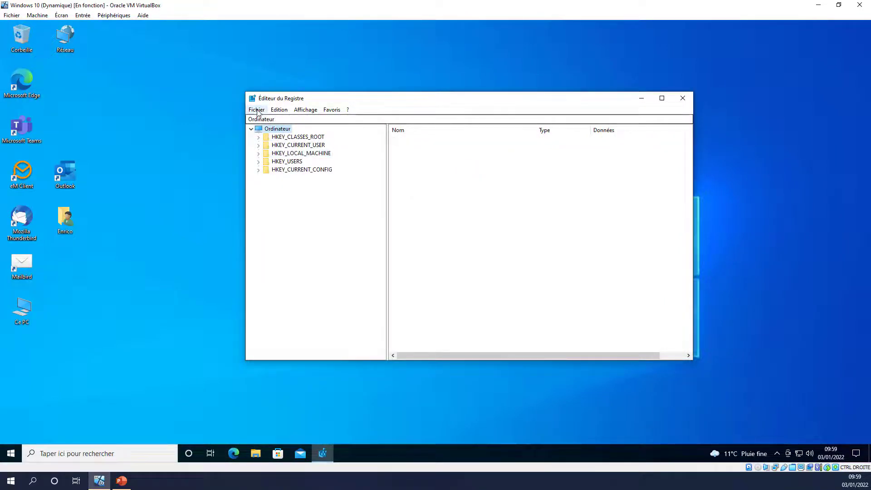
{"action": "left_click", "coordinate": [258, 111]}
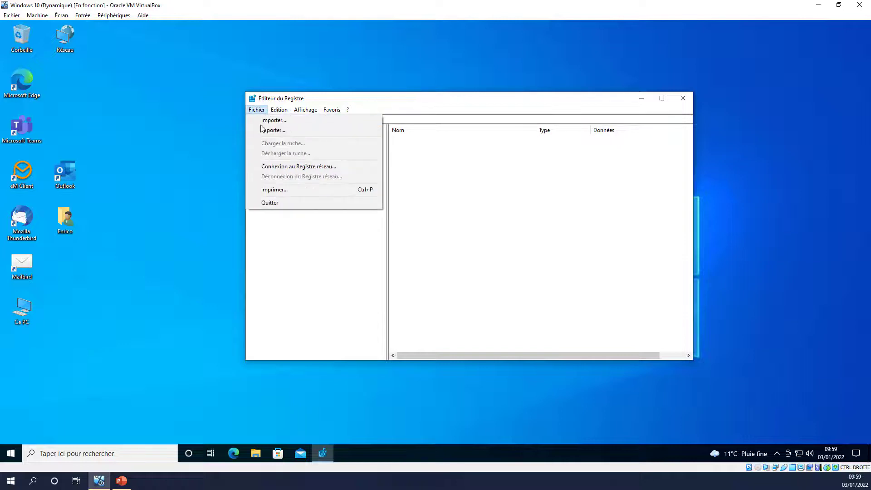
{"action": "left_click", "coordinate": [268, 130]}
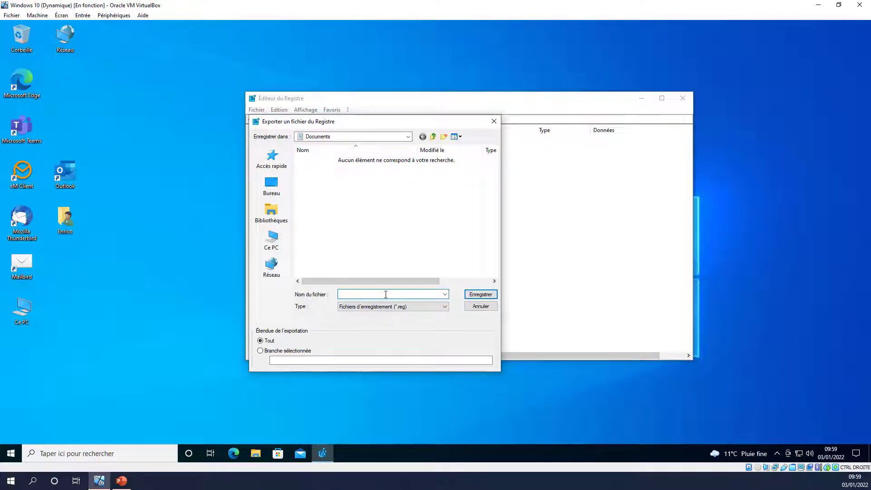
{"action": "left_click", "coordinate": [481, 308]}
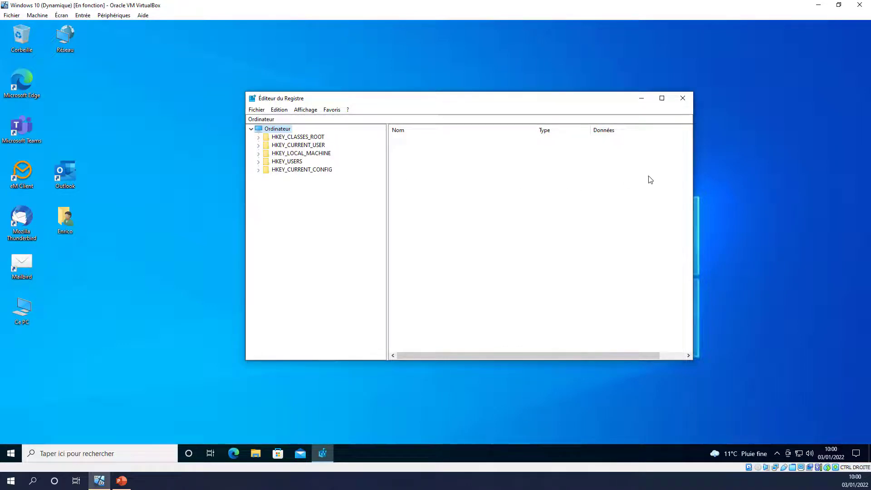
{"action": "left_click", "coordinate": [265, 112]}
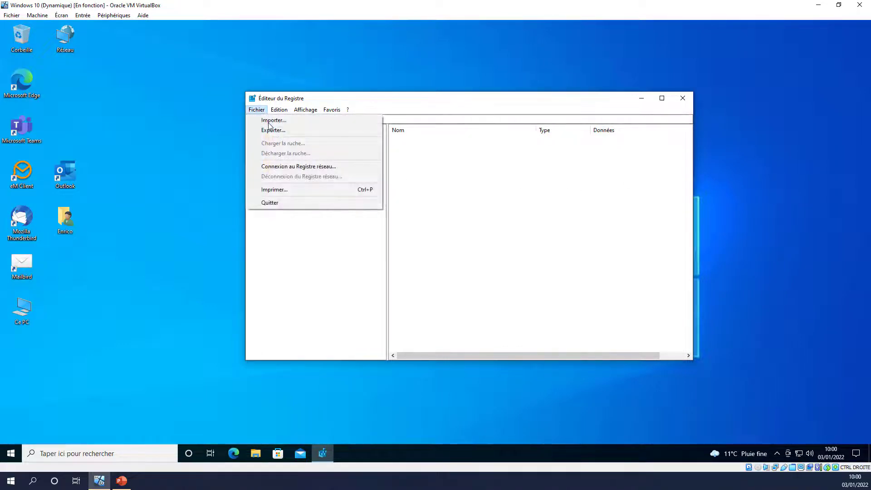
{"action": "left_click", "coordinate": [273, 131]}
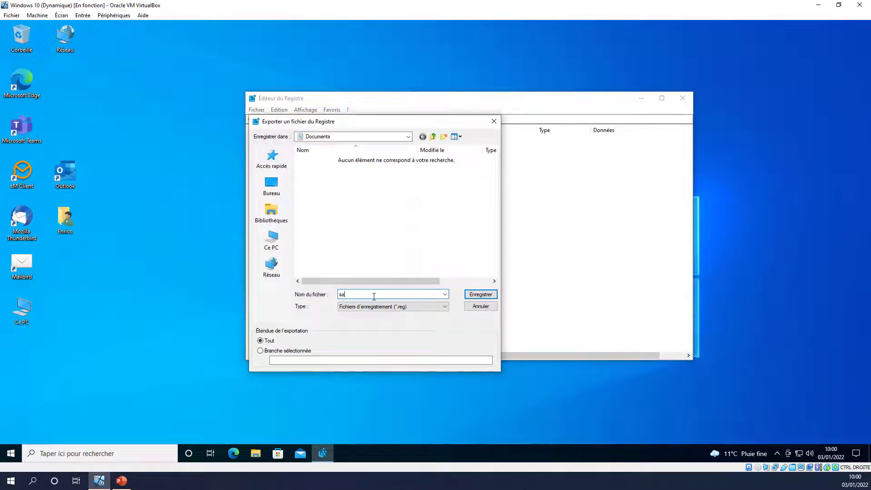
{"action": "type", "text": "sauv"}
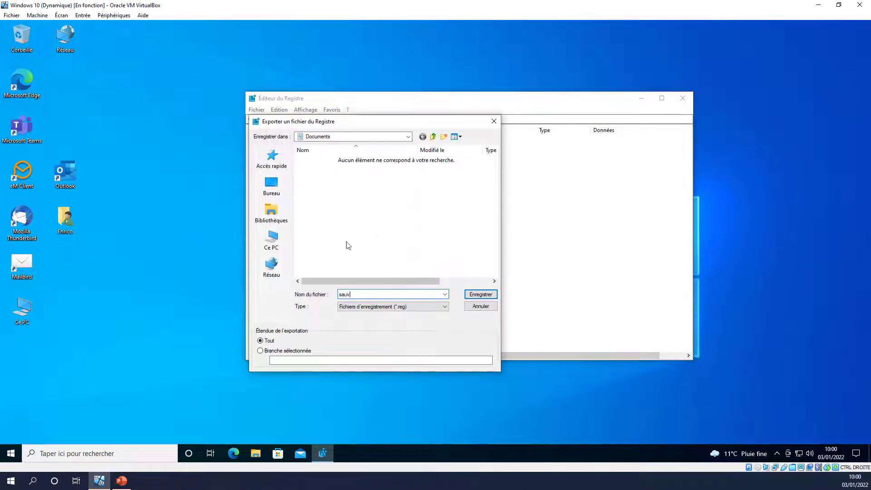
{"action": "left_click", "coordinate": [481, 295]}
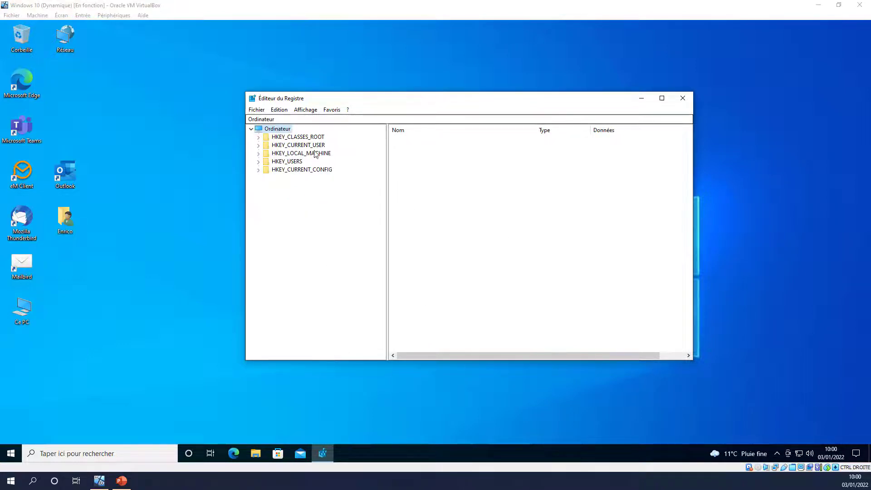
Check the exported sauv file and its available actions in the Documents folder, and close File Explorer.
{"action": "double_click", "coordinate": [26, 305]}
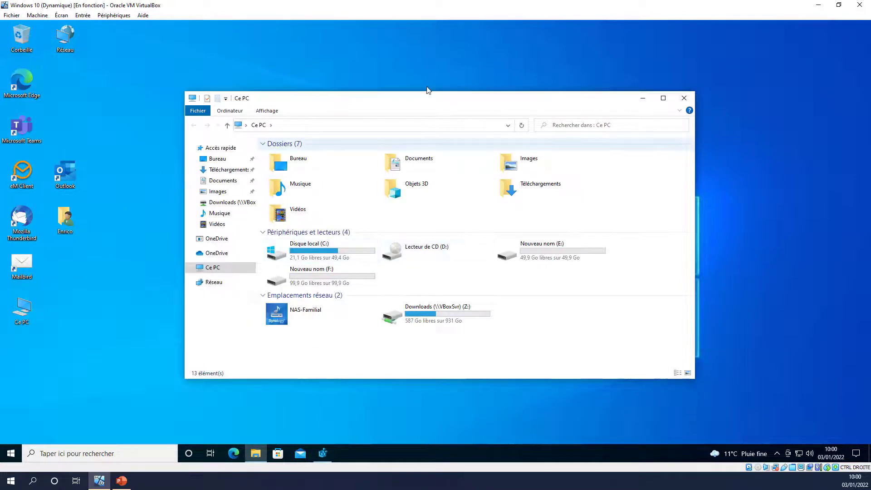
{"action": "double_click", "coordinate": [412, 166]}
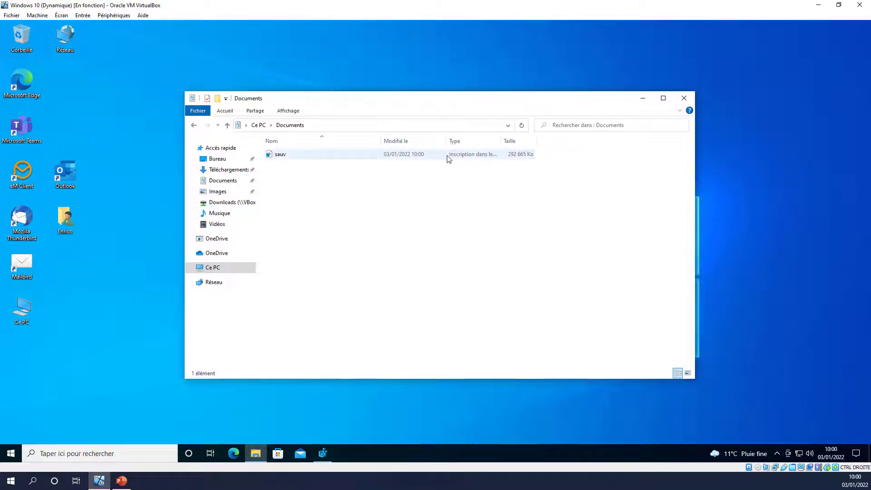
{"action": "right_click", "coordinate": [279, 155]}
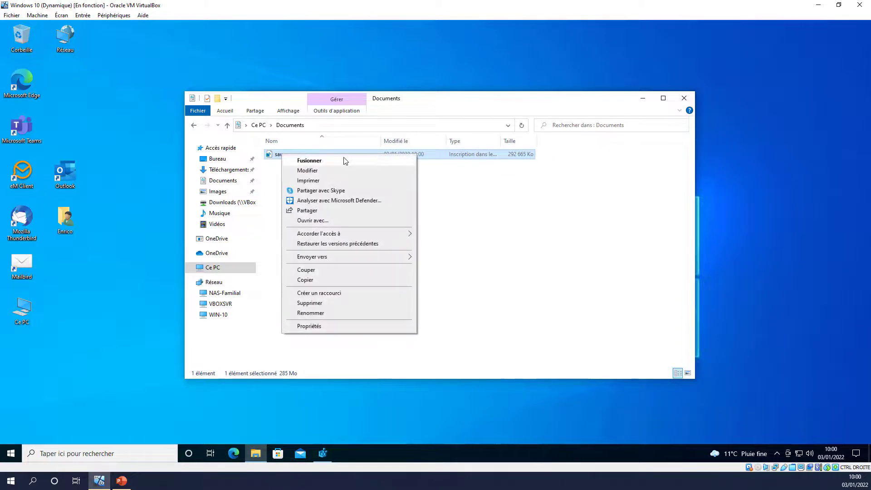
{"action": "left_click", "coordinate": [685, 99]}
{"action": "left_click", "coordinate": [685, 99]}
View the sauv backup in the Registry Editor's import dialog and cancel without importing it.
{"action": "left_click", "coordinate": [257, 110]}
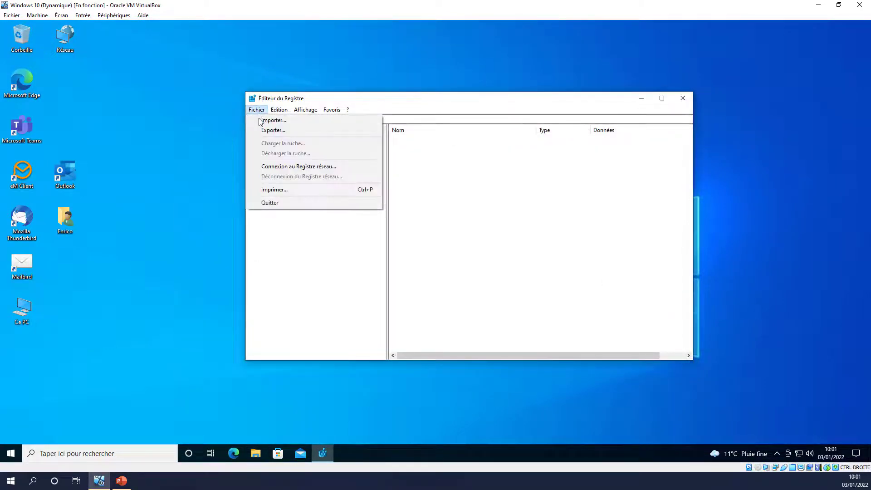
{"action": "left_click", "coordinate": [272, 120]}
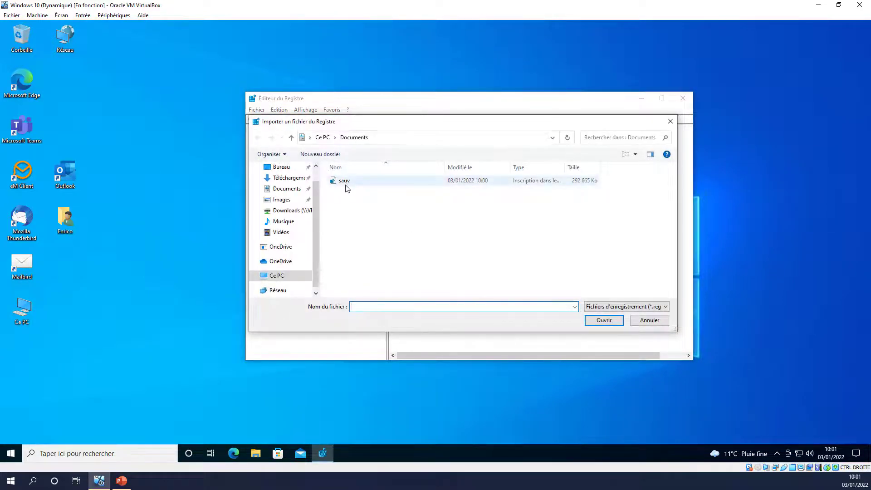
{"action": "left_click", "coordinate": [663, 321]}
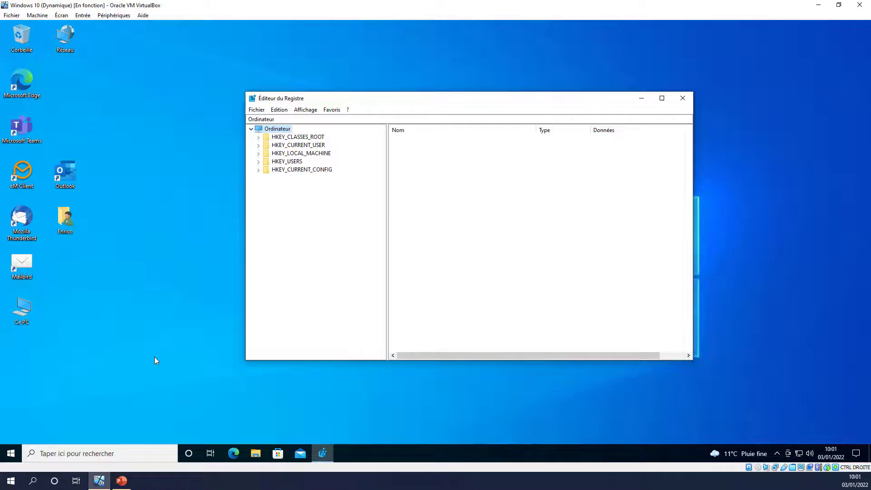
View the desktop background personalization settings and close the Settings window.
{"action": "right_click", "coordinate": [148, 194]}
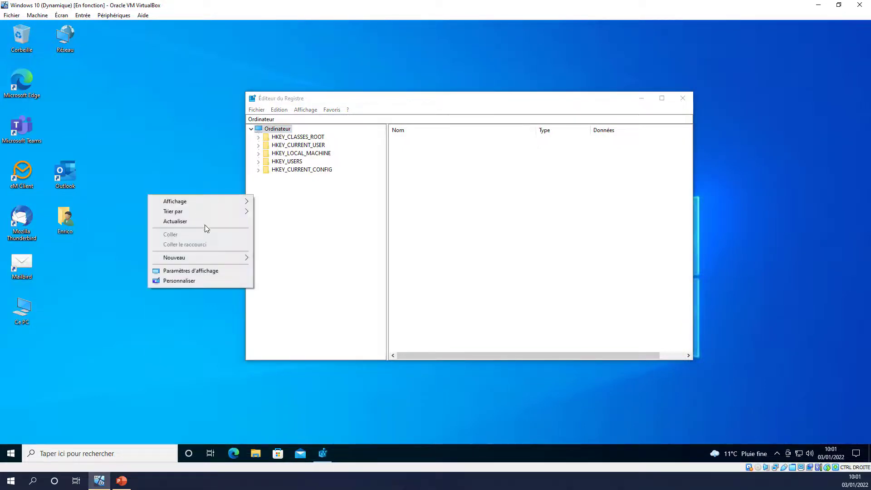
{"action": "left_click", "coordinate": [176, 283]}
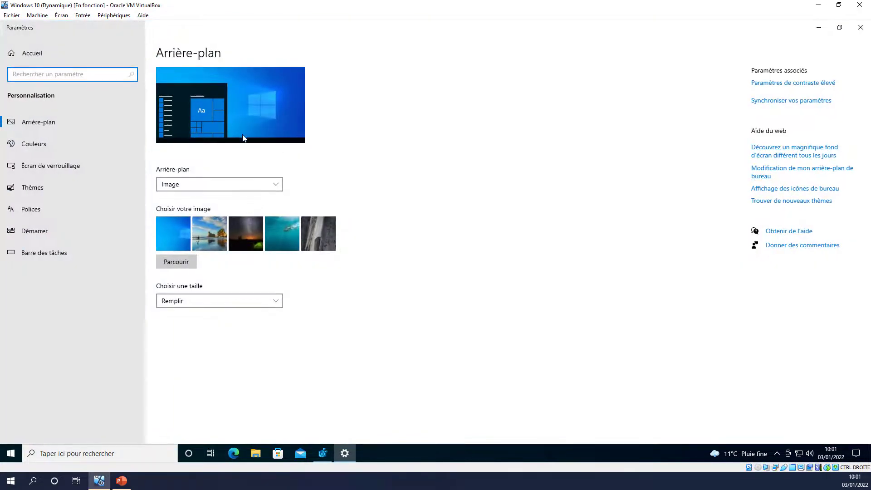
{"action": "left_click", "coordinate": [865, 32]}
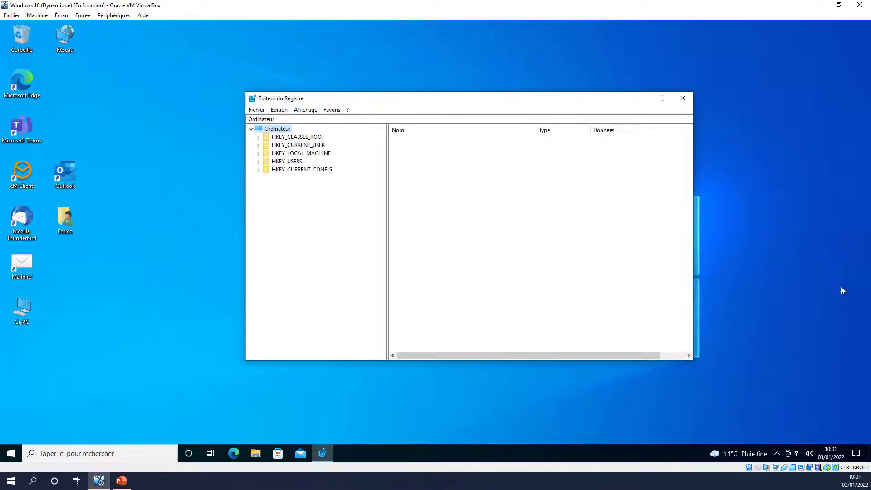
Expand HKEY_LOCAL_MACHINE and its SOFTWARE key, and open the Microsoft key inside it.
{"action": "left_click", "coordinate": [304, 155]}
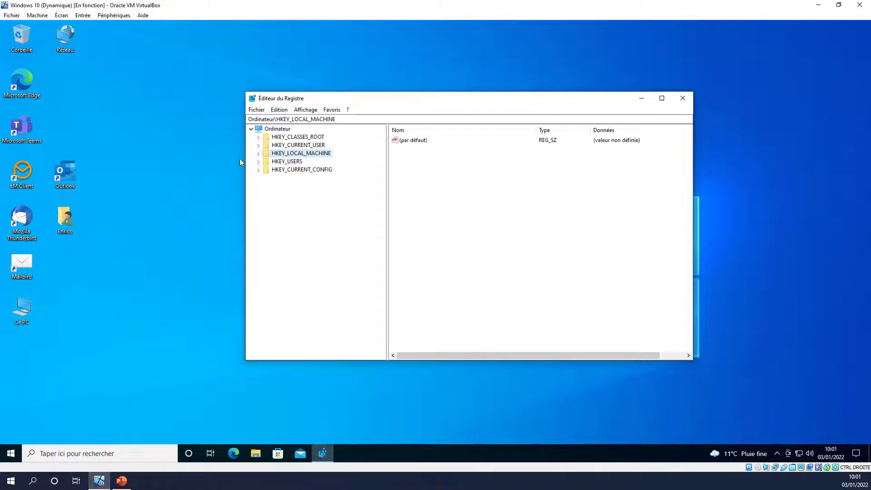
{"action": "double_click", "coordinate": [305, 154]}
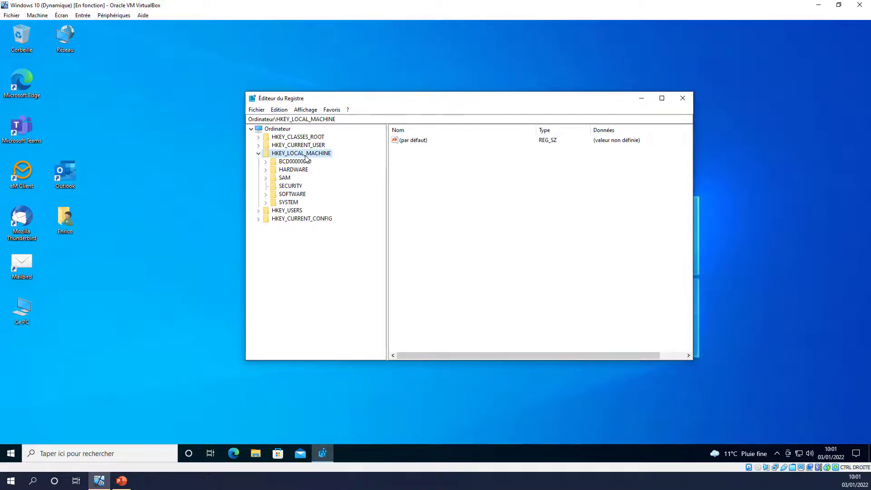
{"action": "double_click", "coordinate": [291, 194]}
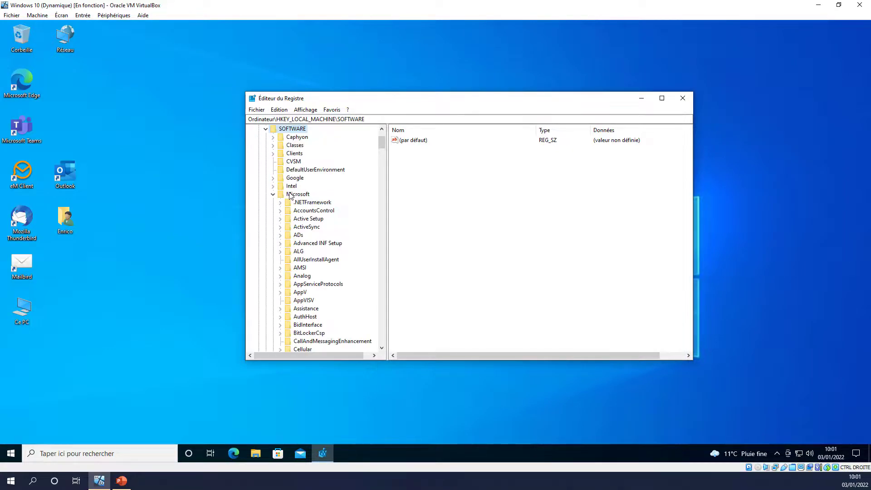
{"action": "left_click", "coordinate": [273, 194]}
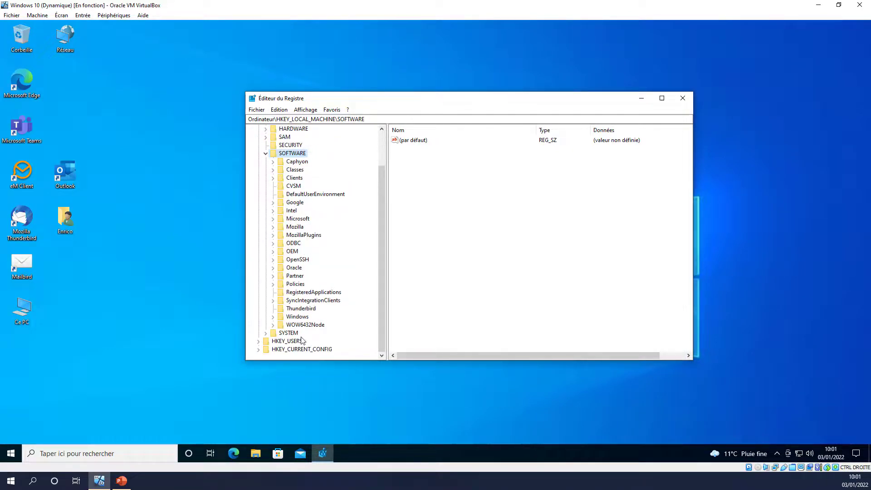
{"action": "double_click", "coordinate": [305, 219]}
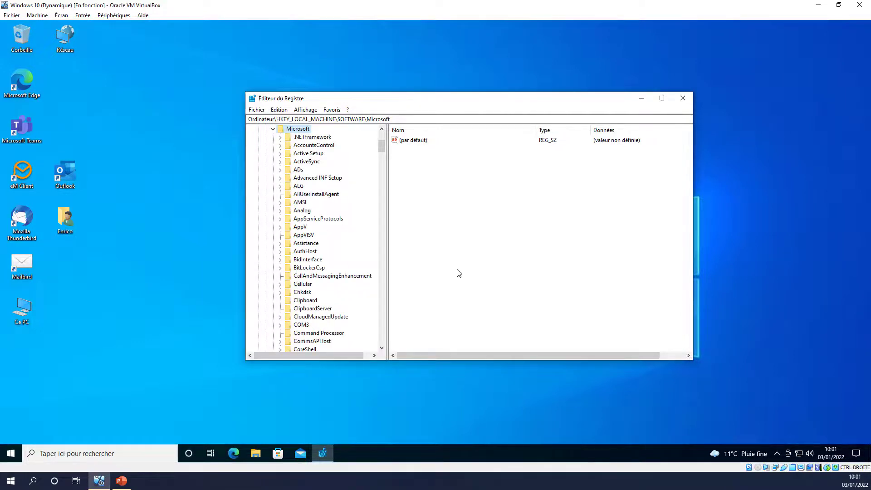
Find the Windows key under Microsoft and select its CurrentVersion subkey.
{"action": "scroll", "coordinate": [333, 287], "scroll_direction": "down", "scroll_amount": 10}
{"action": "scroll", "coordinate": [333, 287], "scroll_direction": "down", "scroll_amount": 20}
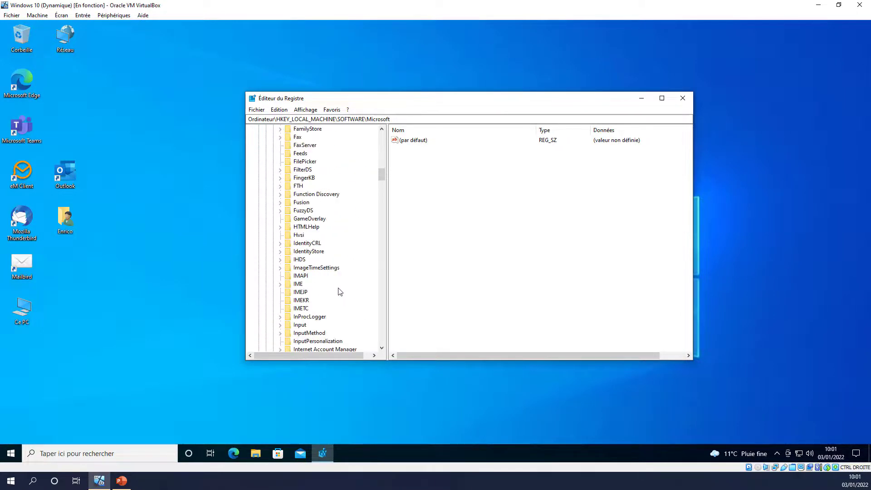
{"action": "scroll", "coordinate": [382, 323], "scroll_direction": "down", "scroll_amount": 20}
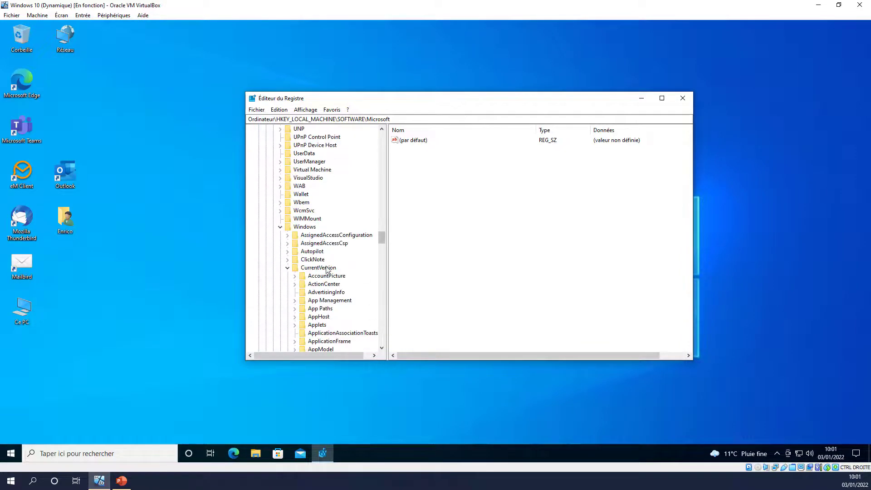
{"action": "left_click", "coordinate": [305, 227]}
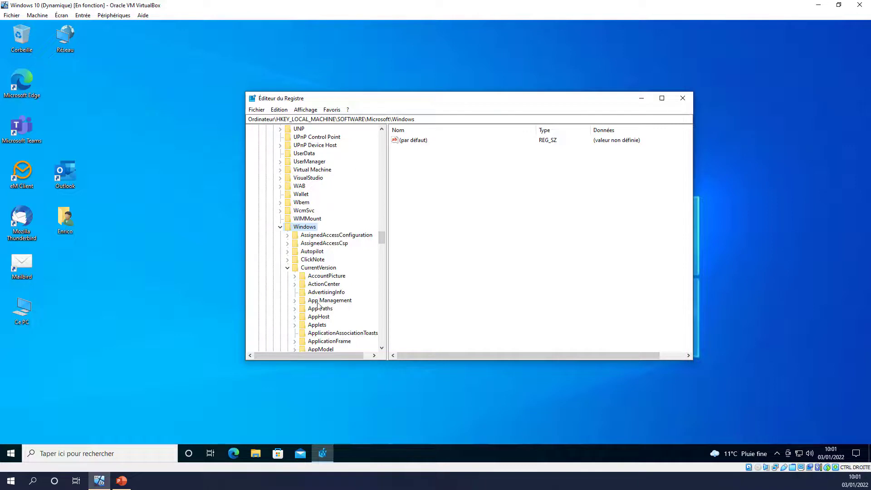
{"action": "left_click", "coordinate": [324, 269]}
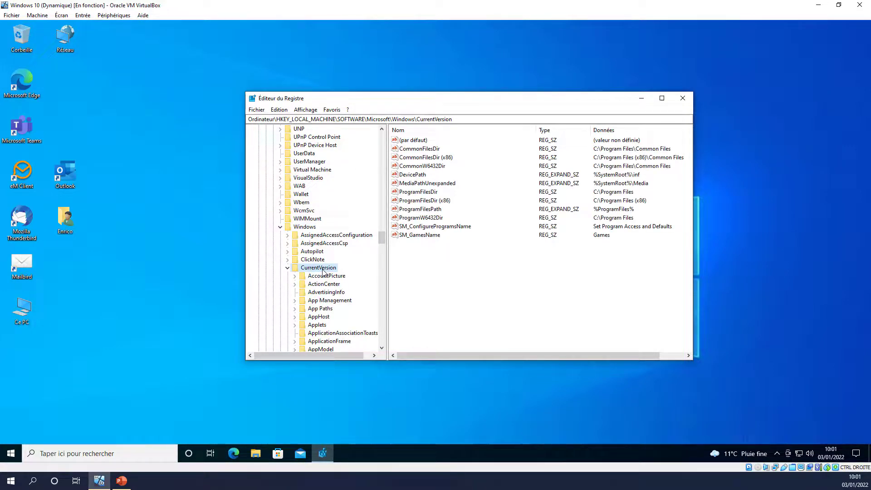
Find the Policies key under CurrentVersion and select its System subkey.
{"action": "scroll", "coordinate": [340, 334], "scroll_direction": "down", "scroll_amount": 4}
{"action": "scroll", "coordinate": [338, 334], "scroll_direction": "down", "scroll_amount": 12}
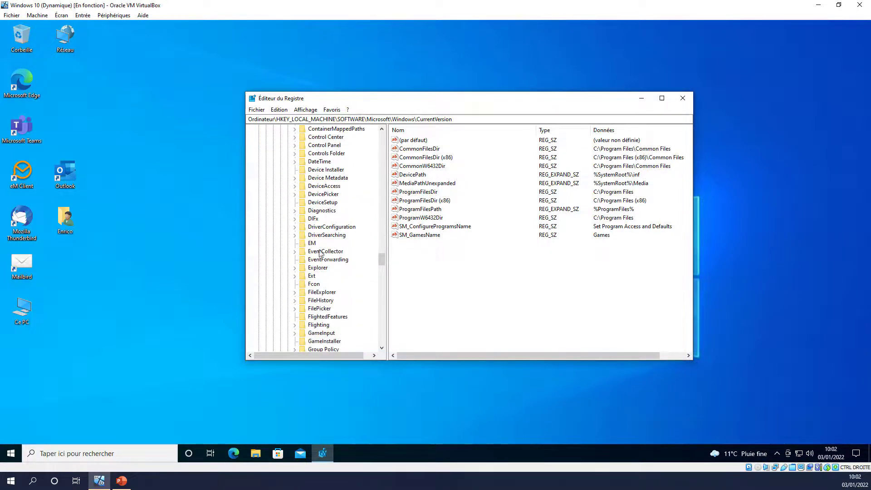
{"action": "scroll", "coordinate": [358, 273], "scroll_direction": "up", "scroll_amount": 6}
{"action": "scroll", "coordinate": [356, 277], "scroll_direction": "down", "scroll_amount": 5}
{"action": "scroll", "coordinate": [357, 277], "scroll_direction": "down", "scroll_amount": 12}
{"action": "scroll", "coordinate": [358, 277], "scroll_direction": "down", "scroll_amount": 2}
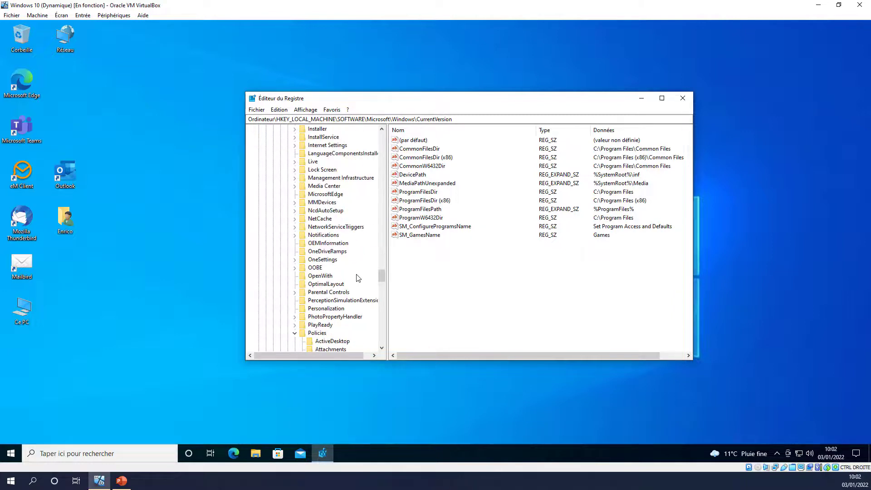
{"action": "double_click", "coordinate": [316, 310]}
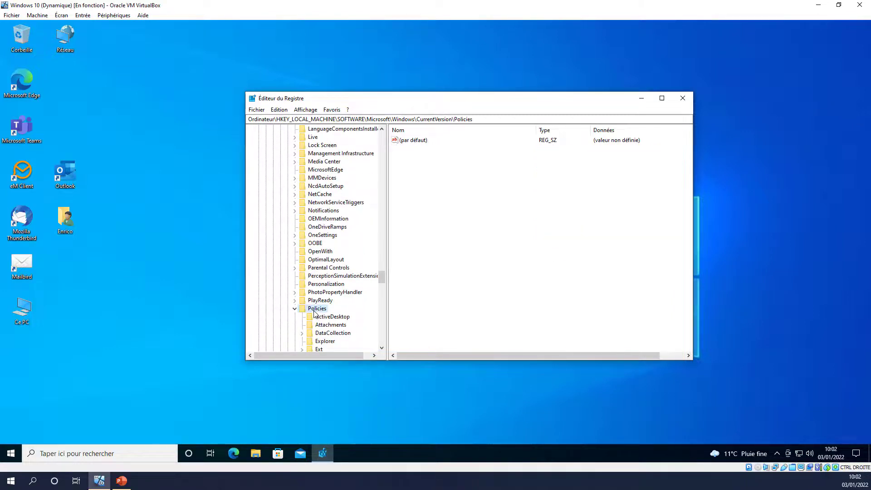
{"action": "scroll", "coordinate": [316, 313], "scroll_direction": "down", "scroll_amount": 5}
{"action": "left_click", "coordinate": [323, 253]}
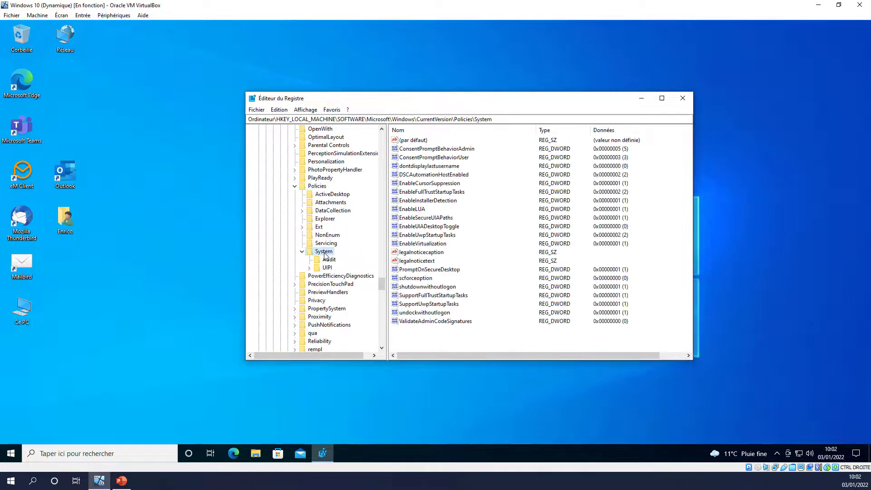
Locate the legalnoticecaption and legalnoticetext values in the System key, selecting each in turn.
{"action": "left_click", "coordinate": [427, 252]}
{"action": "left_click", "coordinate": [429, 261]}
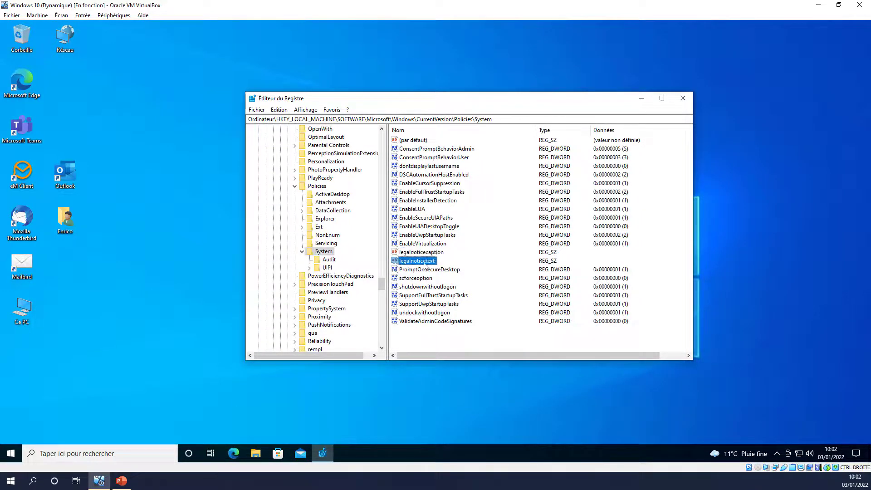
{"action": "left_click", "coordinate": [427, 253]}
{"action": "left_click", "coordinate": [419, 262]}
Open the personalization settings of the desktop.
{"action": "right_click", "coordinate": [133, 247]}
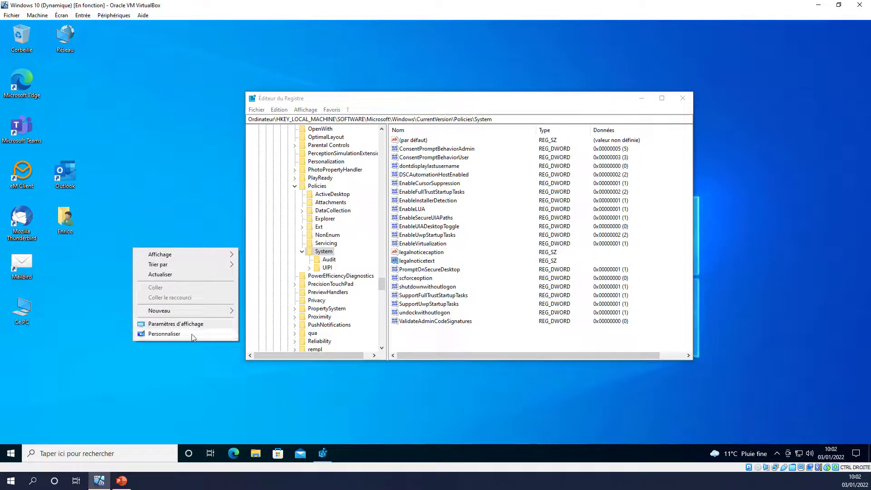